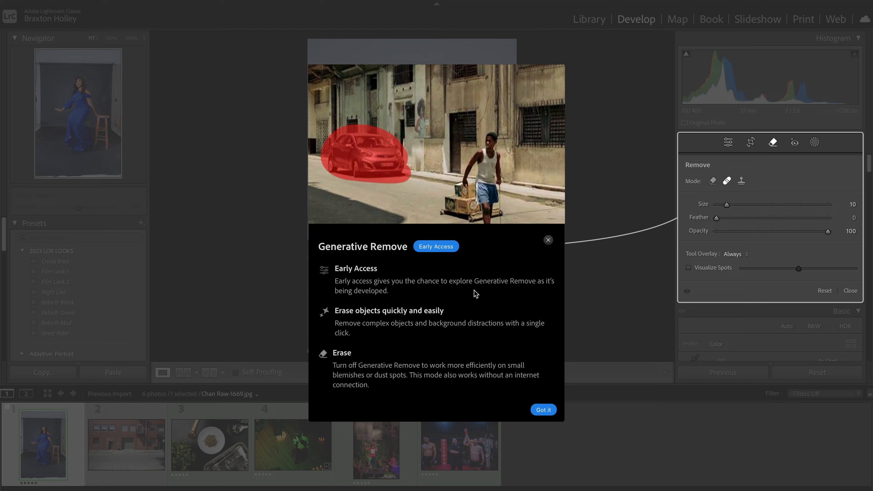
Step: Dismiss the Generative Remove introduction and switch the retouching tool to Remove mode
left_click(546, 409)
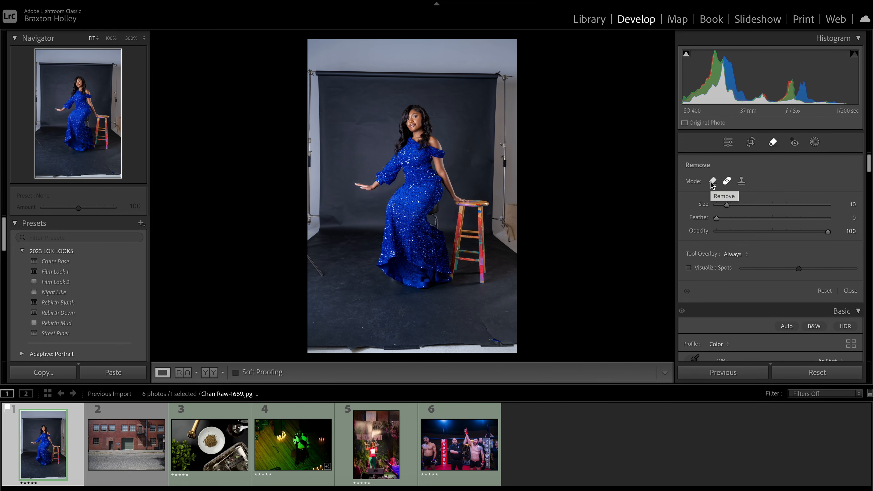
left_click(774, 142)
left_click(815, 142)
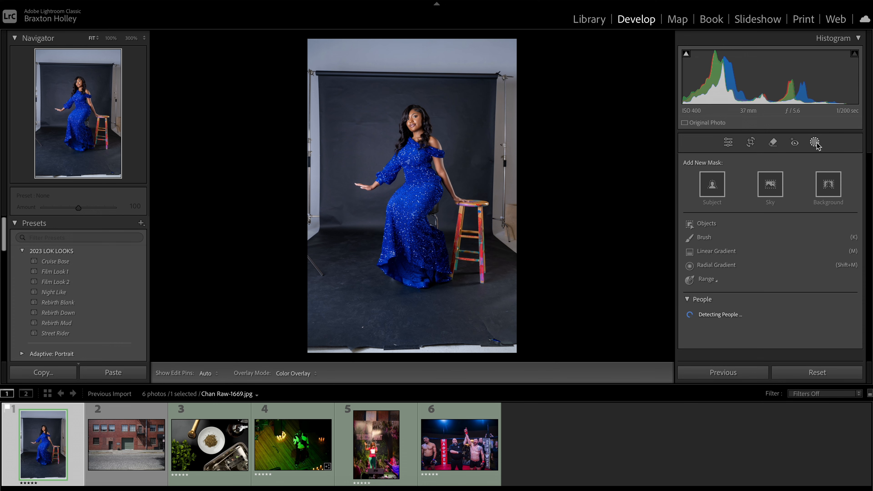
left_click(774, 143)
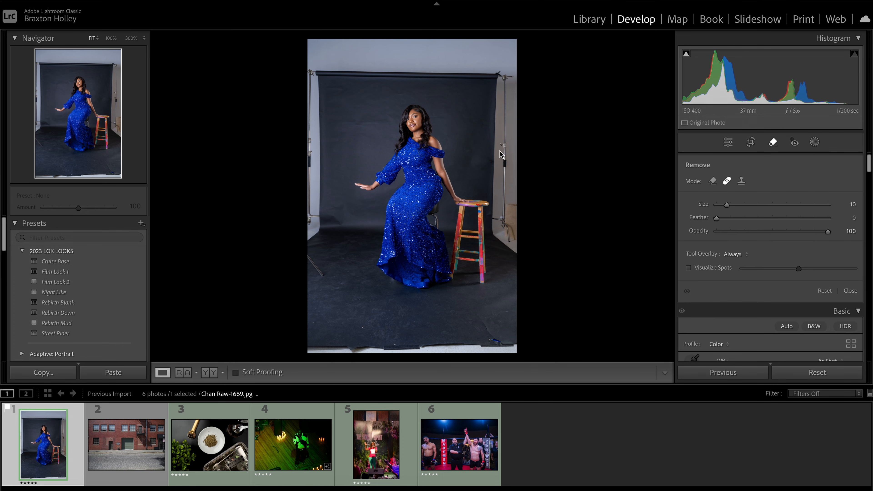
scroll(750, 227, "down", 3)
scroll(750, 227, "up", 3)
left_click(711, 182)
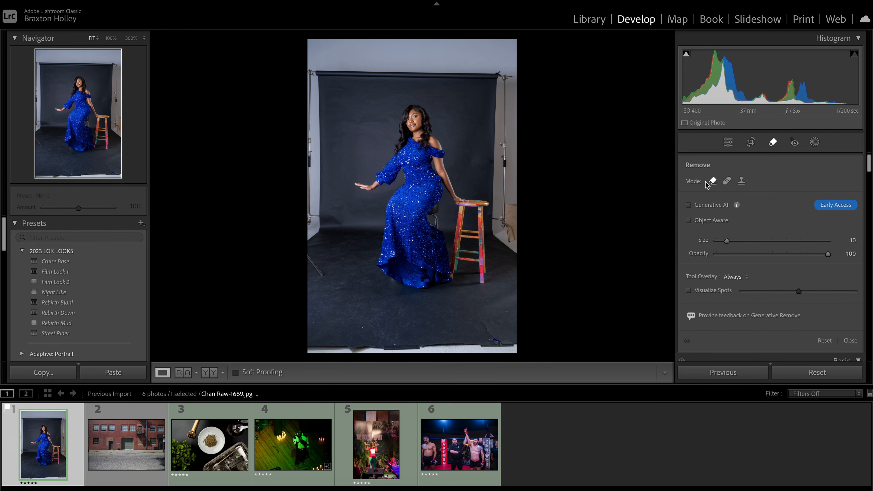
Step: Enable Generative AI for removal, agree to its user guidelines, and turn on Object Aware
left_click(711, 206)
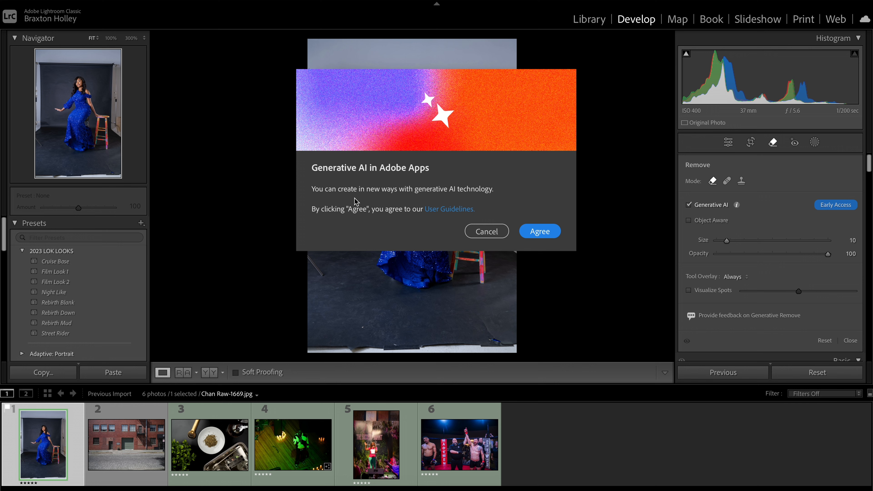
left_click(542, 232)
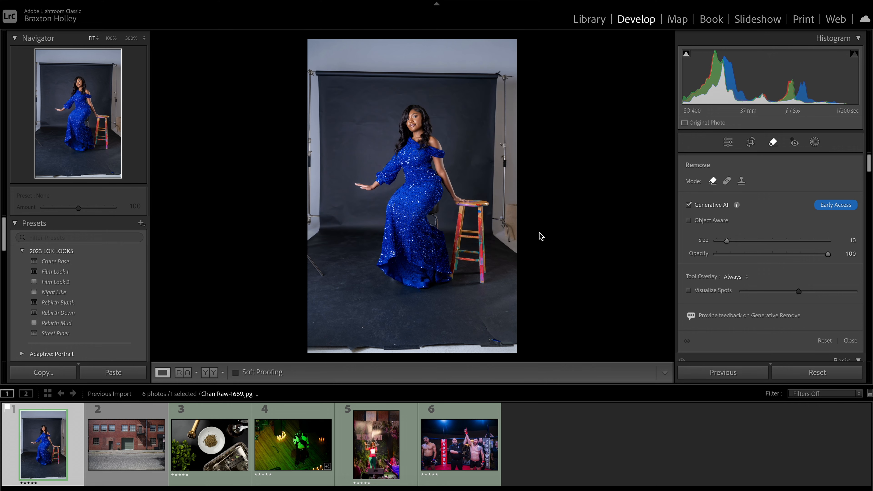
left_click(708, 222)
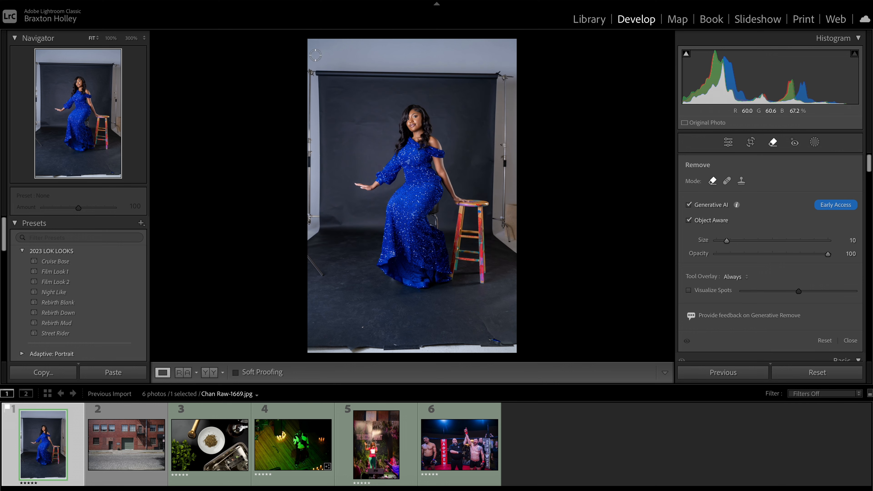
Step: Generatively remove the crossbar above the studio backdrop and the stands on both sides of the portrait
mouse_move(309, 43)
left_mouse_down()
mouse_move(521, 46)
mouse_move(474, 42)
mouse_move(499, 69)
mouse_move(323, 67)
mouse_move(447, 53)
mouse_move(302, 50)
mouse_move(515, 58)
left_mouse_up()
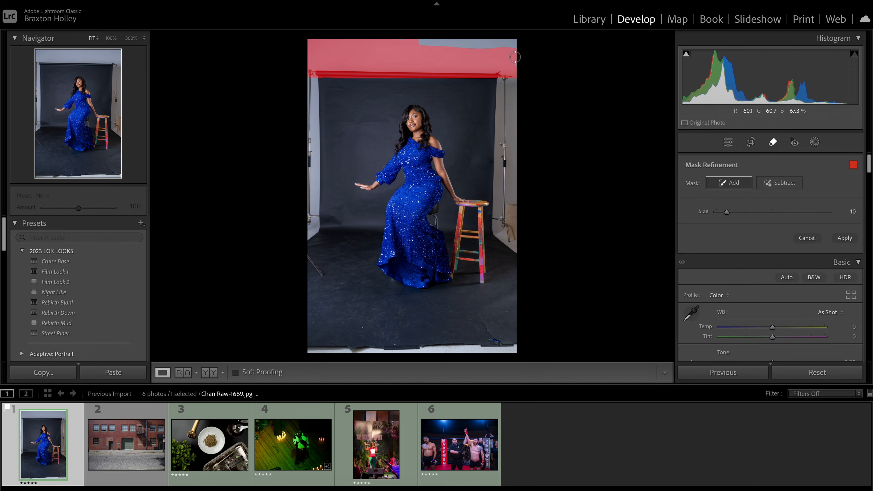
key("Return")
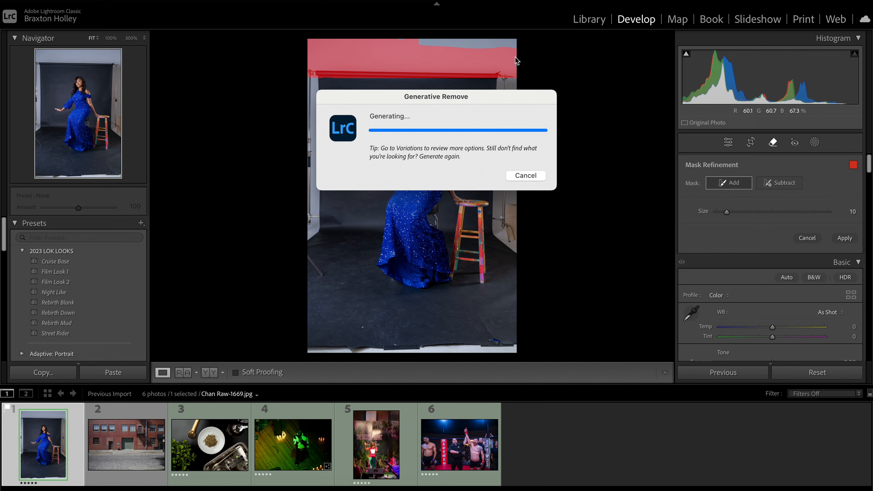
mouse_move(505, 80)
left_mouse_down()
mouse_move(504, 221)
mouse_move(493, 219)
mouse_move(508, 240)
mouse_move(506, 194)
mouse_move(521, 202)
mouse_move(503, 235)
mouse_move(520, 247)
mouse_move(514, 217)
left_mouse_up()
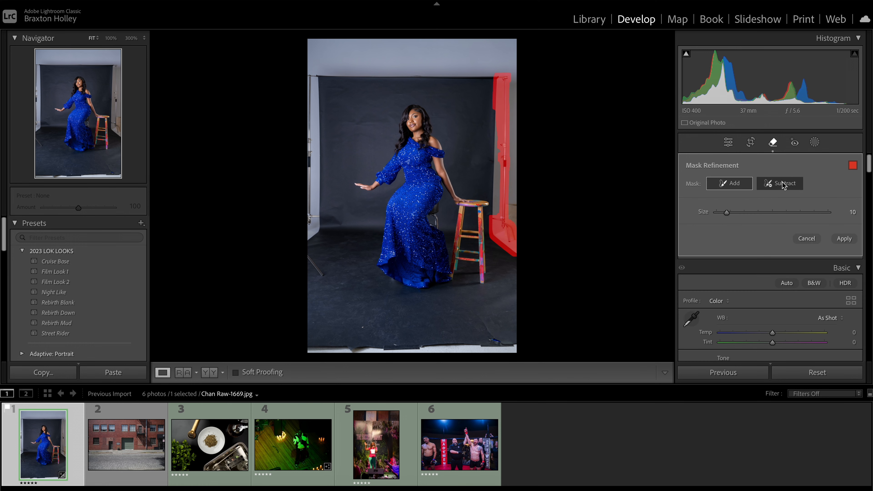
left_click(845, 241)
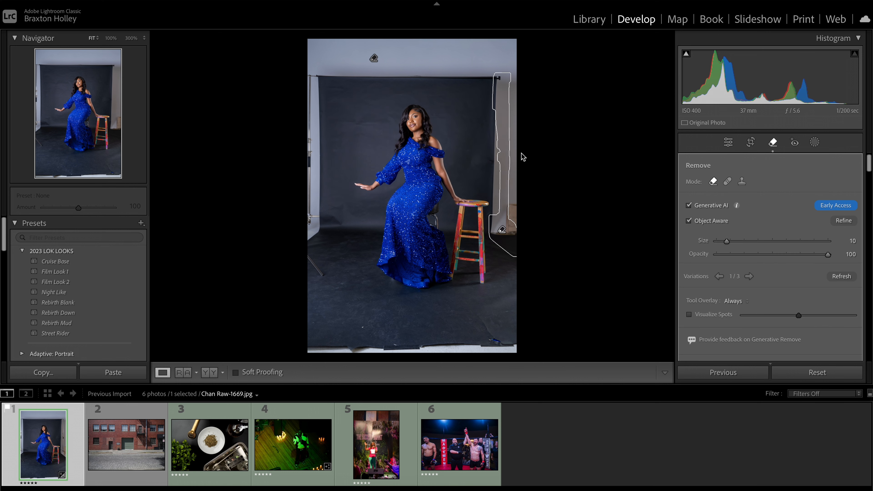
mouse_move(311, 91)
left_mouse_down()
mouse_move(308, 221)
mouse_move(319, 216)
mouse_move(302, 247)
mouse_move(325, 277)
left_mouse_up()
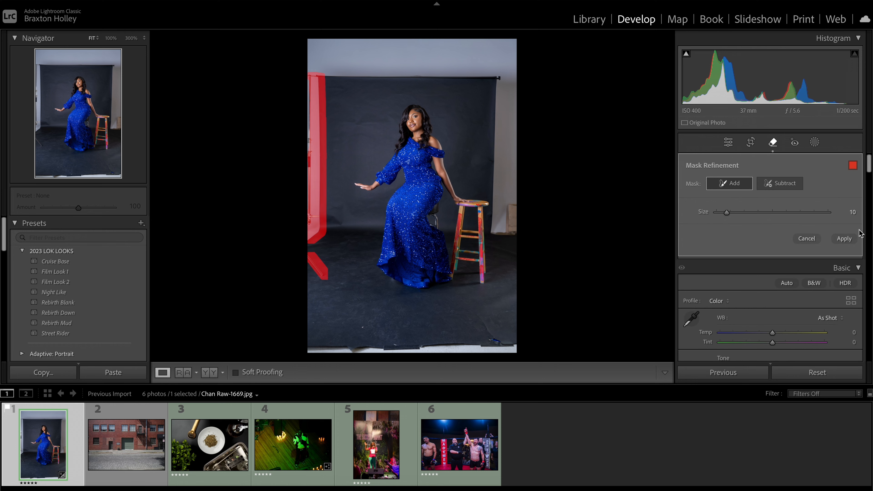
left_click(853, 237)
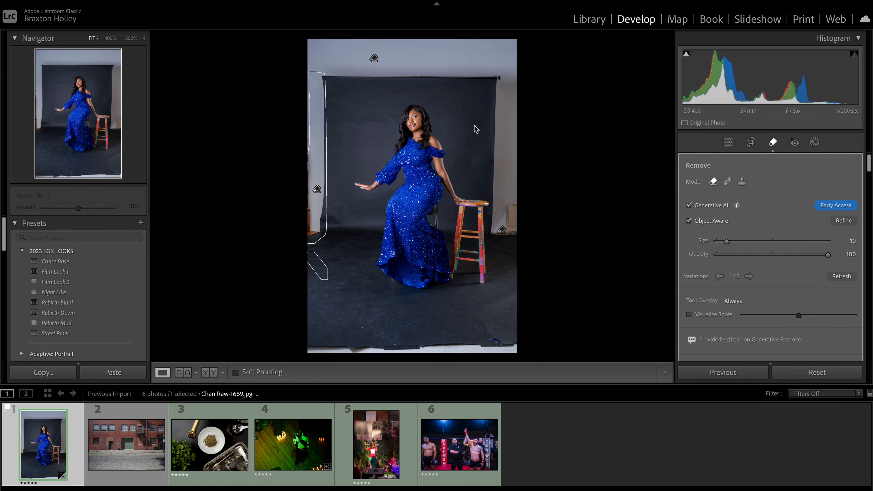
Step: Apply Generative Remove to the multicoloured stool beside the woman and choose the third variation
mouse_move(458, 210)
left_mouse_down()
mouse_move(486, 206)
mouse_move(486, 278)
mouse_move(460, 256)
mouse_move(476, 258)
mouse_move(483, 241)
mouse_move(459, 235)
mouse_move(461, 204)
mouse_move(455, 278)
mouse_move(460, 253)
mouse_move(481, 255)
mouse_move(482, 235)
mouse_move(462, 233)
left_mouse_up()
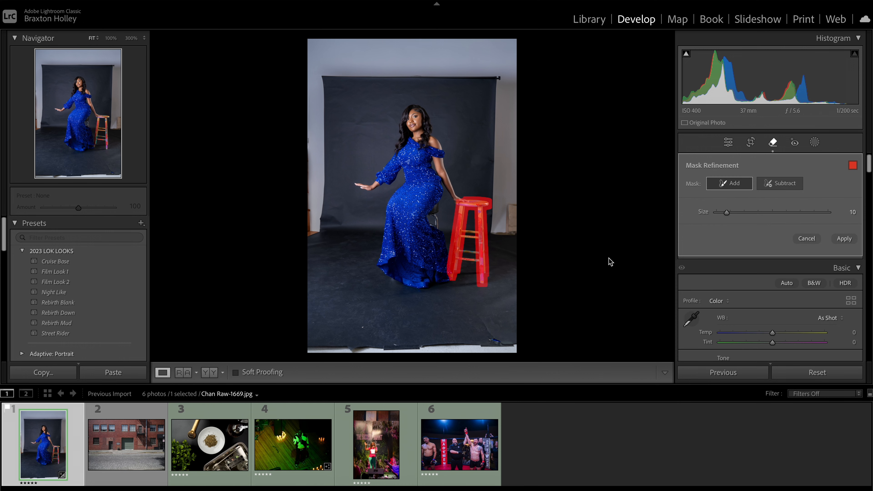
left_click(843, 239)
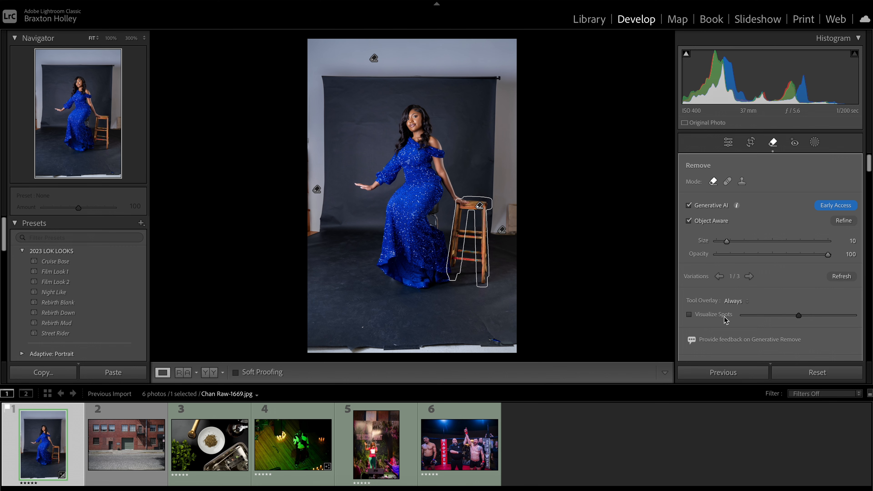
left_click(749, 277)
left_click(750, 276)
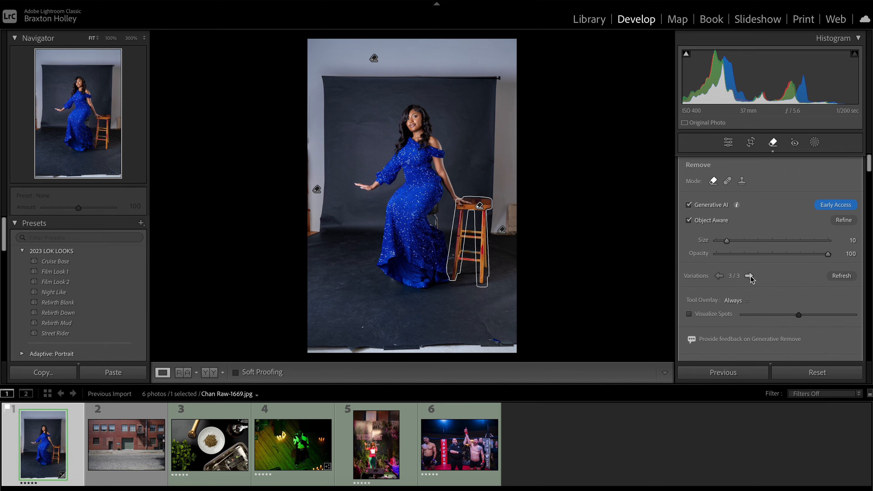
Step: On the brick building photo, mask the wall sign, planter, lamp post, fixture above the door, and wall area below the balcony
left_click(140, 407)
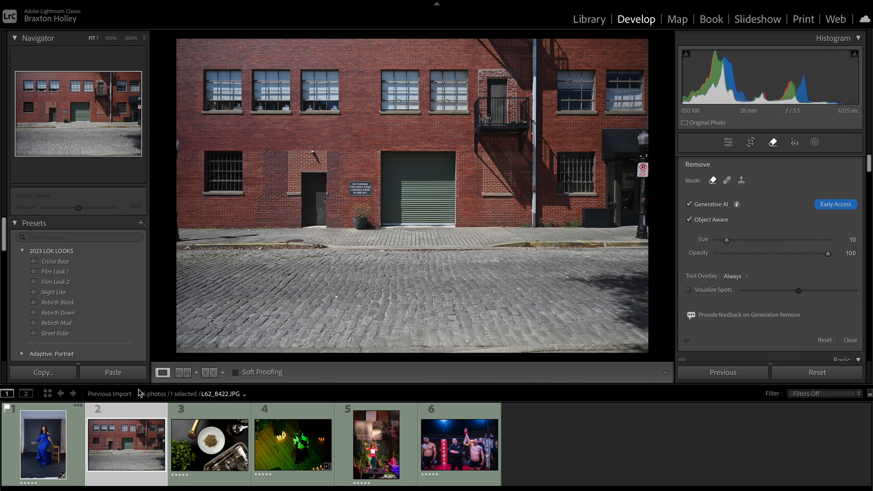
mouse_move(376, 176)
left_mouse_down()
mouse_move(366, 194)
mouse_move(347, 193)
mouse_move(366, 209)
mouse_move(357, 220)
mouse_move(370, 215)
mouse_move(365, 206)
left_mouse_up()
left_click_drag(644, 136, 641, 233)
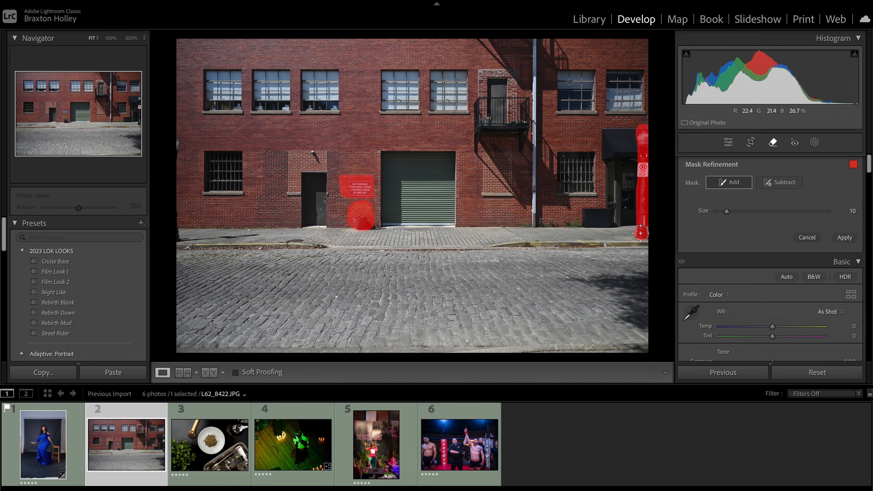
left_click(313, 155)
mouse_move(488, 155)
left_mouse_down()
mouse_move(510, 154)
mouse_move(510, 191)
mouse_move(490, 192)
mouse_move(488, 154)
mouse_move(501, 163)
mouse_move(501, 188)
mouse_move(486, 191)
mouse_move(500, 174)
left_mouse_up()
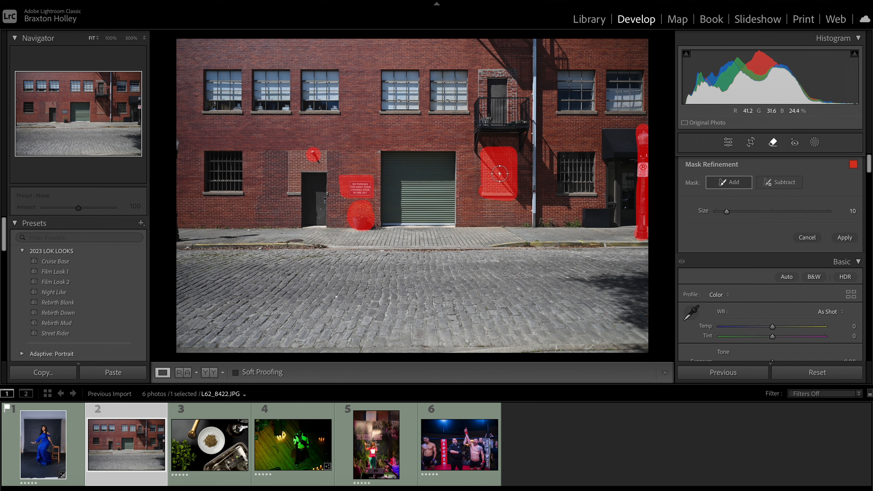
Step: Add the left wall edge, curb debris, and boxes and weeds near the awning entrance to the mask, and apply the removal
mouse_move(301, 241)
left_mouse_down()
mouse_move(194, 234)
mouse_move(179, 196)
mouse_move(178, 144)
left_mouse_up()
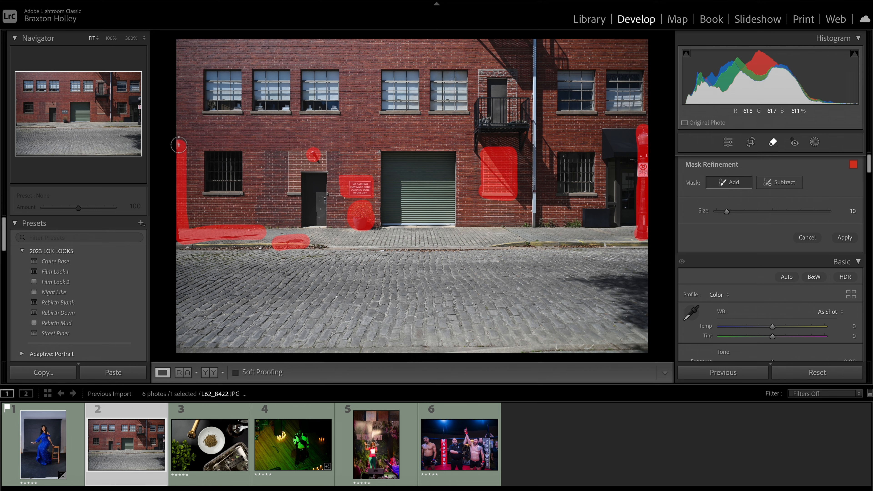
mouse_move(620, 211)
left_mouse_down()
mouse_move(616, 166)
mouse_move(614, 218)
mouse_move(502, 220)
left_mouse_up()
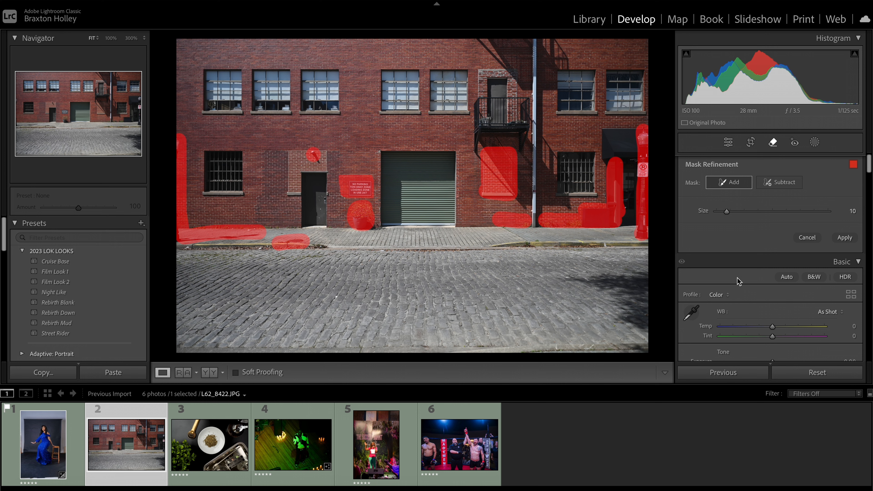
left_click(853, 240)
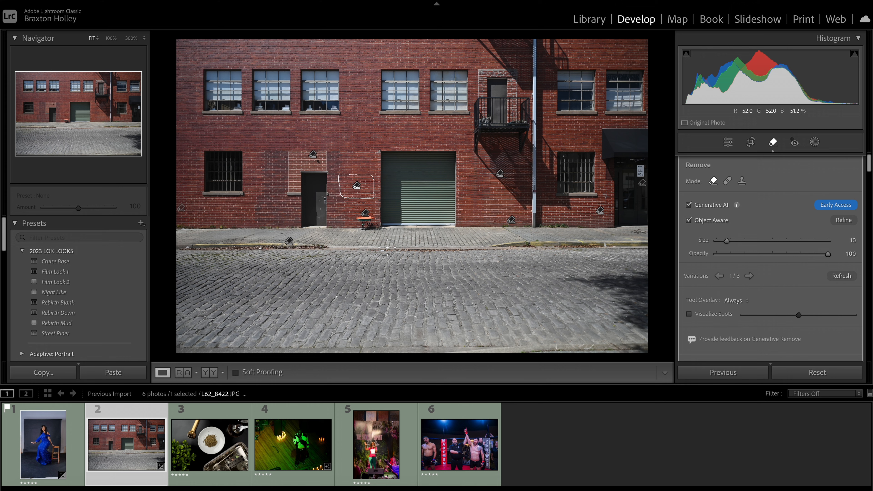
Step: Generatively remove the vertical drainpipe, the dark door, and the small orange object on the sidewalk
left_click(775, 145)
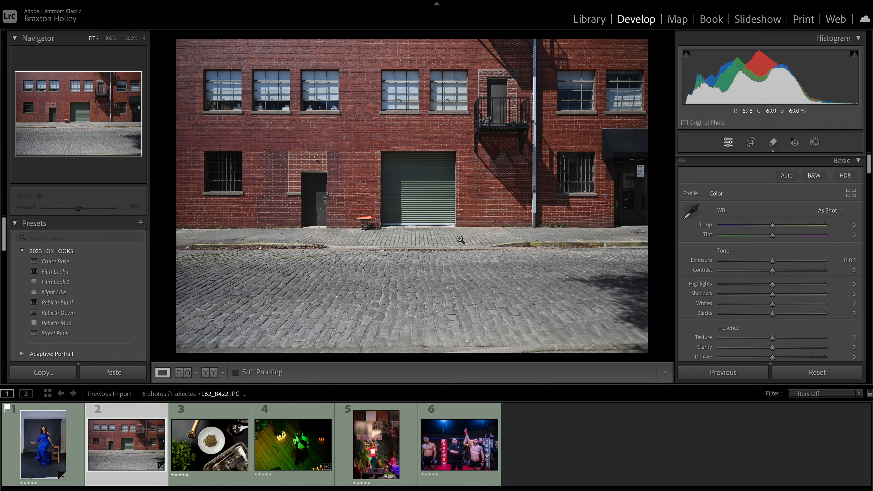
left_click(774, 146)
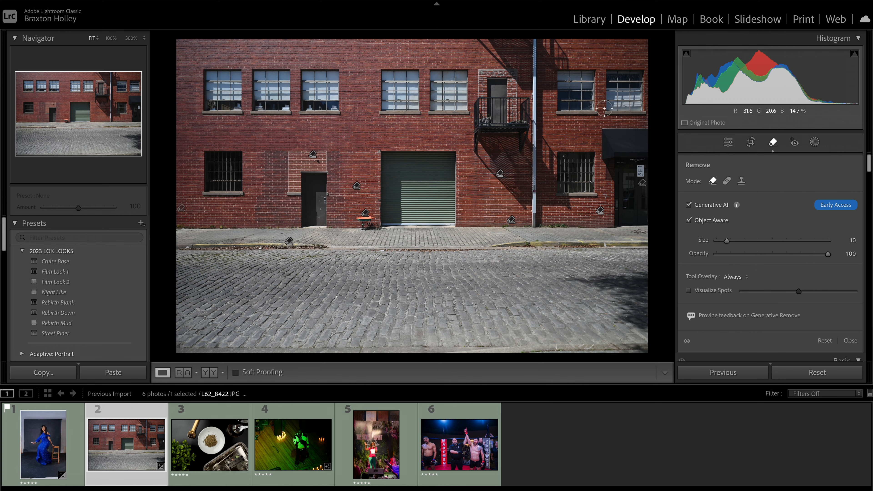
left_click_drag(535, 41, 535, 227)
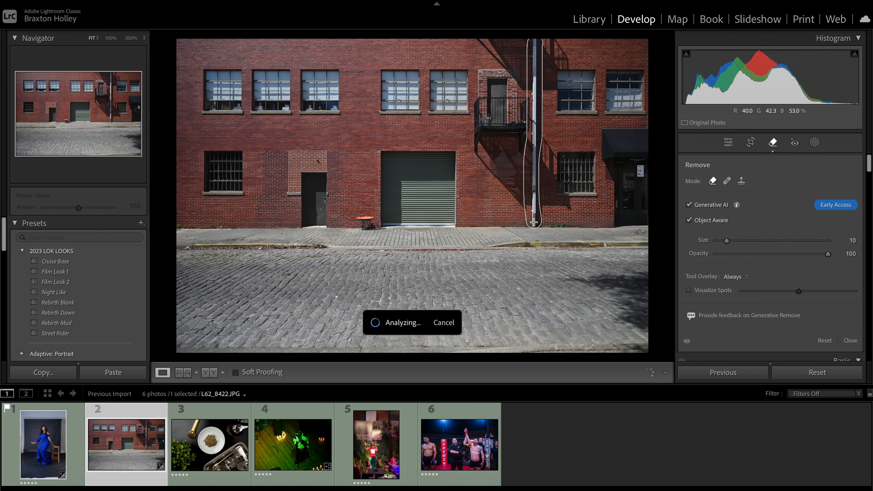
left_click_drag(301, 178, 342, 177)
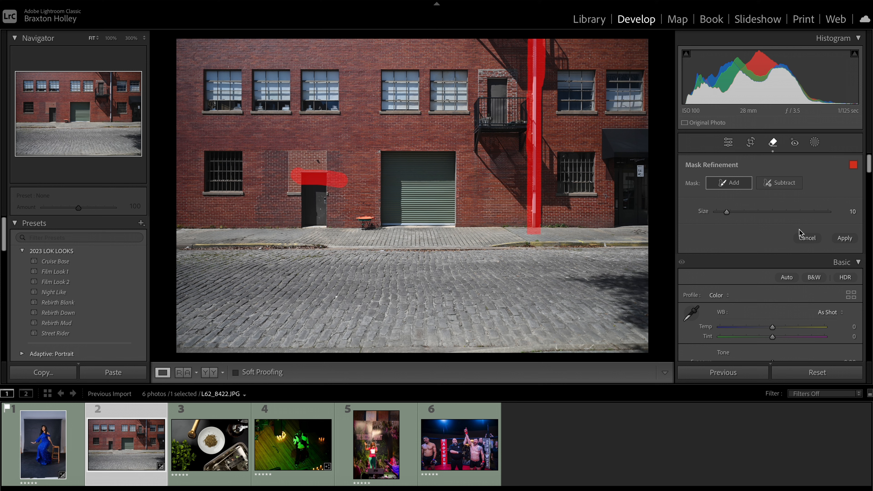
mouse_move(298, 174)
left_mouse_down()
mouse_move(305, 218)
mouse_move(321, 224)
mouse_move(325, 186)
mouse_move(316, 222)
mouse_move(370, 223)
left_mouse_up()
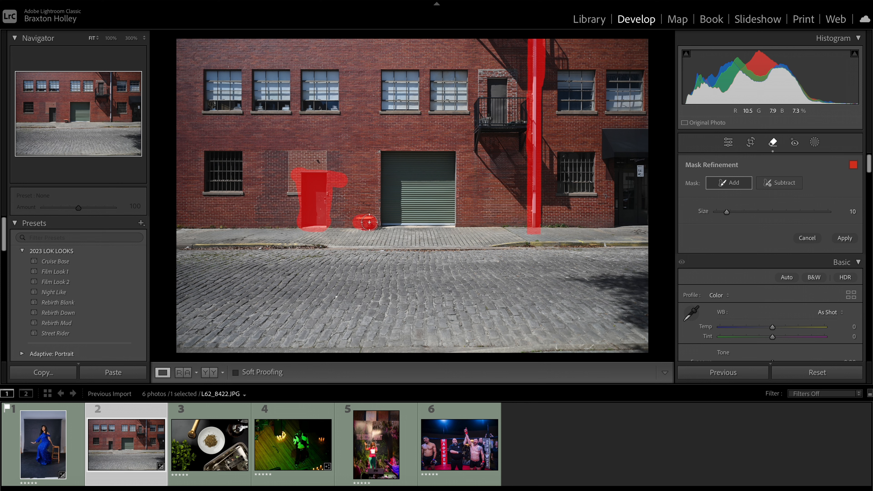
left_click(839, 239)
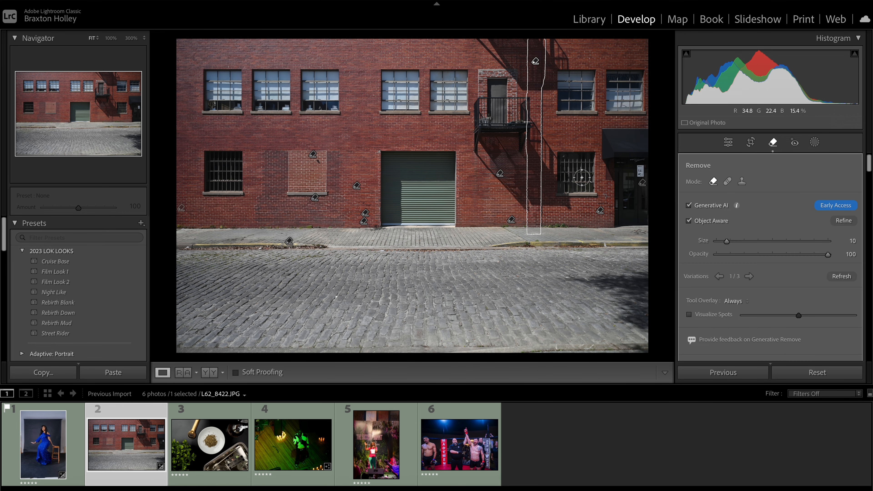
Step: On the tea photo, use brush size 31 to remove the gold measuring spoons, the tea leaves, and the faint table mark
left_click(214, 427)
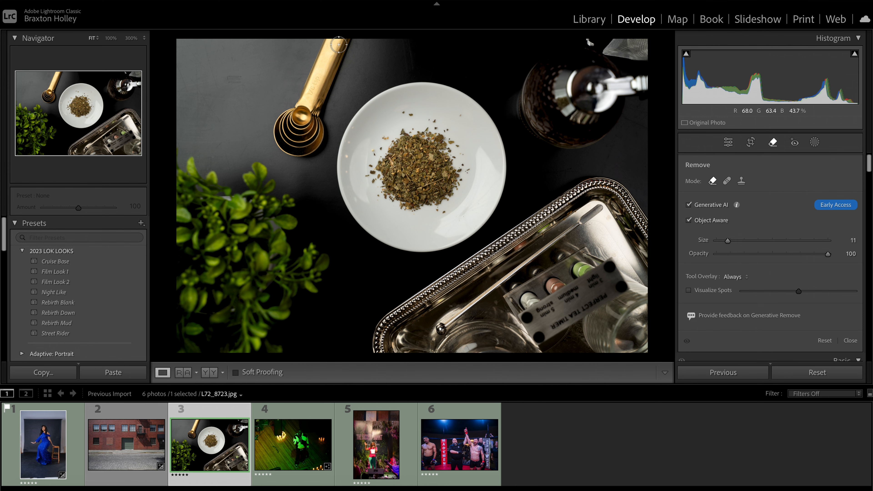
key("bracketright")
mouse_move(336, 48)
left_mouse_down()
mouse_move(291, 131)
mouse_move(307, 155)
mouse_move(331, 131)
mouse_move(327, 74)
mouse_move(360, 42)
left_mouse_up()
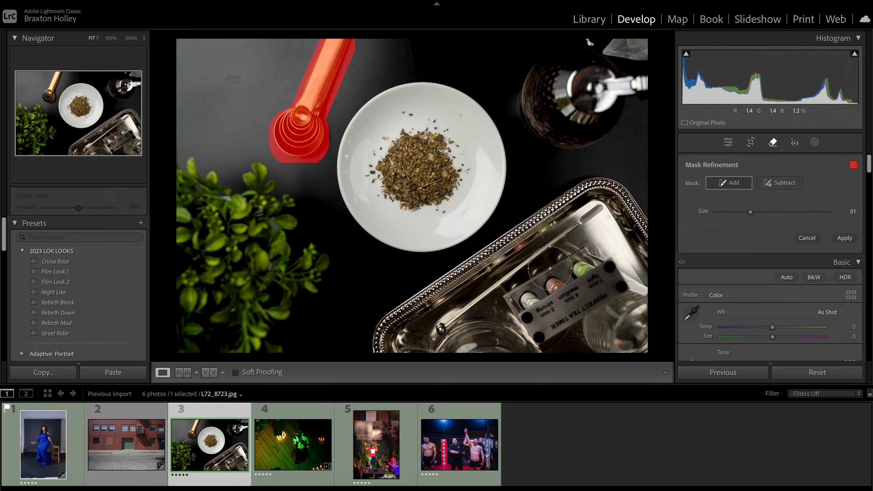
mouse_move(430, 118)
left_mouse_down()
mouse_move(392, 134)
mouse_move(379, 174)
mouse_move(430, 202)
mouse_move(459, 184)
mouse_move(447, 127)
mouse_move(419, 127)
mouse_move(449, 171)
mouse_move(432, 164)
left_mouse_up()
left_click(233, 81)
key("Return")
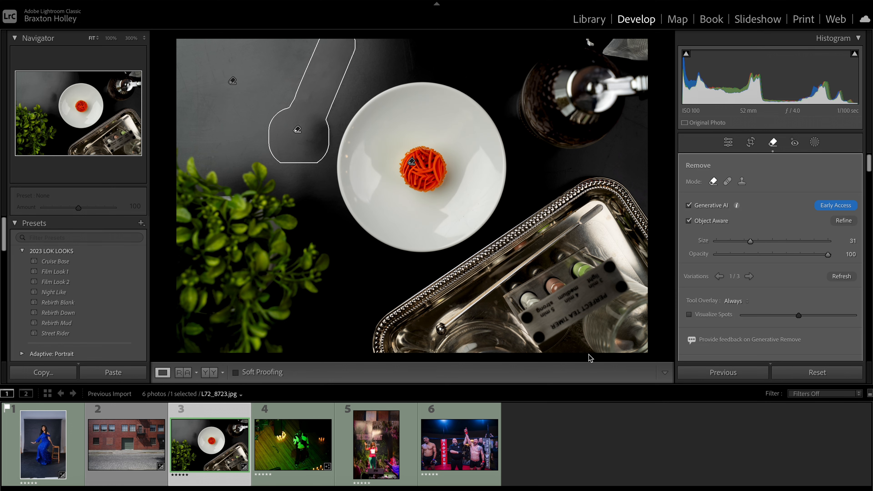
Step: Generatively remove the generated orange item from the centre of the white plate
mouse_move(423, 134)
left_mouse_down()
mouse_move(389, 179)
mouse_move(415, 153)
left_mouse_up()
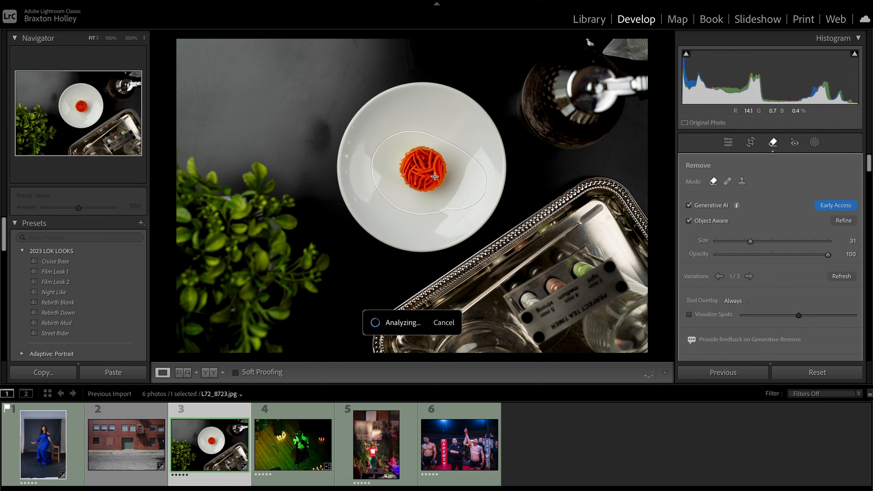
left_click(845, 238)
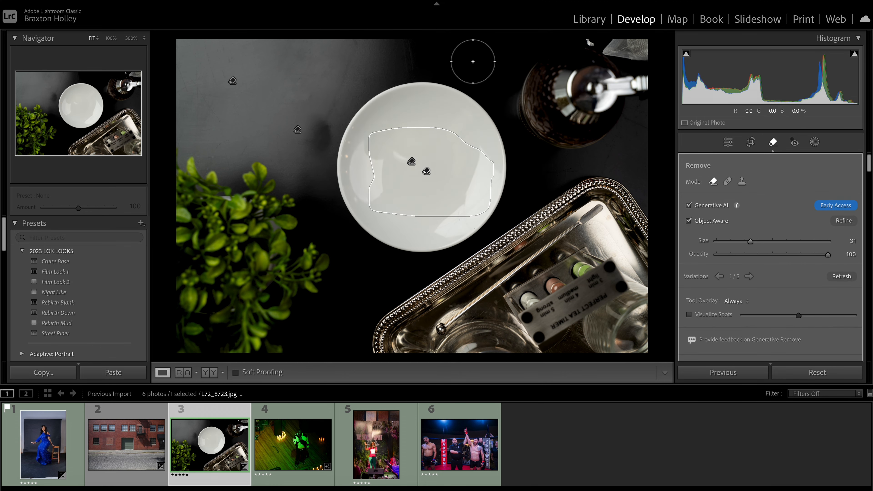
Step: On the green-lit stage photo, mask the right-hand and bottom-right candles, the dark floor mark, the small floor debris, and a spot at the right
key("Right")
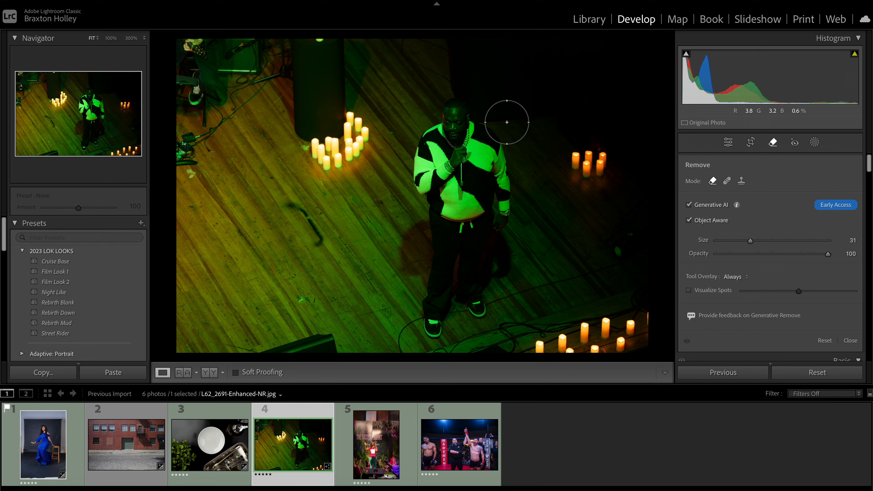
left_click_drag(578, 159, 609, 154)
left_click_drag(289, 203, 320, 246)
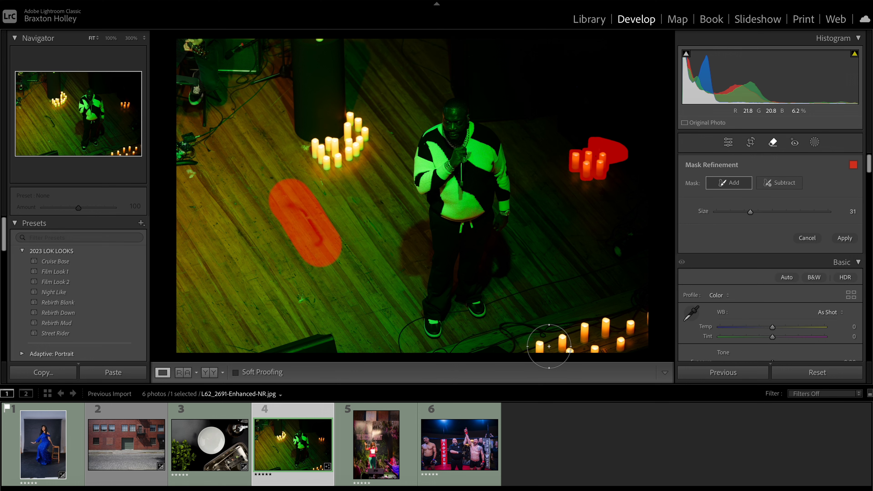
left_click_drag(550, 346, 643, 325)
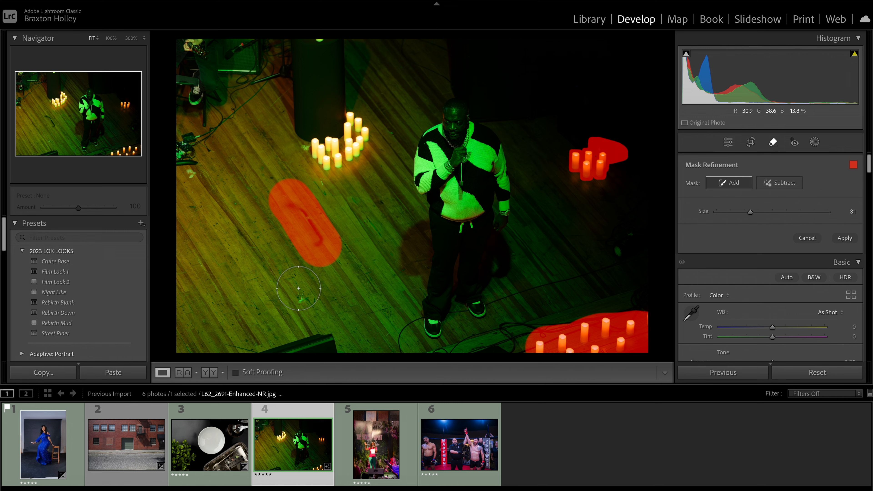
left_click(311, 297)
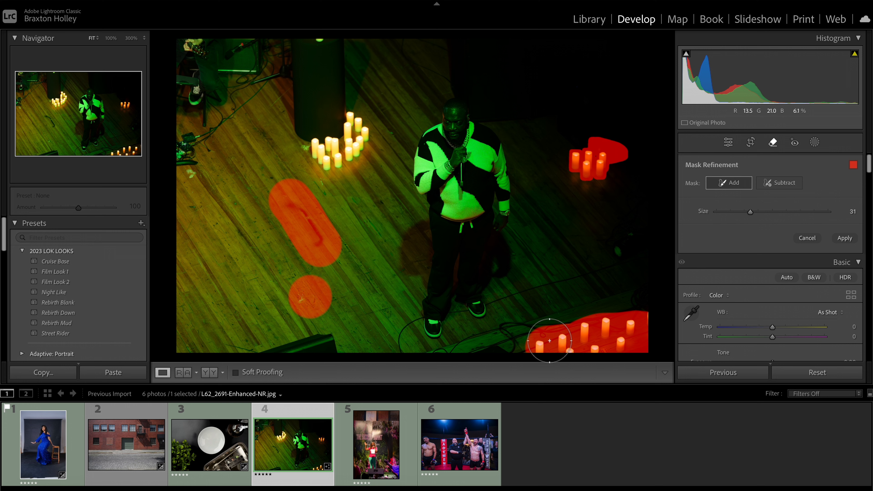
left_click(620, 249)
Step: Add the stage gear in the upper-left corner, the object at the lower-left edge, and the bottom-edge cables to the mask, and apply the removal
mouse_move(267, 55)
left_mouse_down()
mouse_move(195, 130)
mouse_move(185, 151)
mouse_move(259, 74)
mouse_move(263, 48)
mouse_move(166, 133)
mouse_move(229, 39)
left_mouse_up()
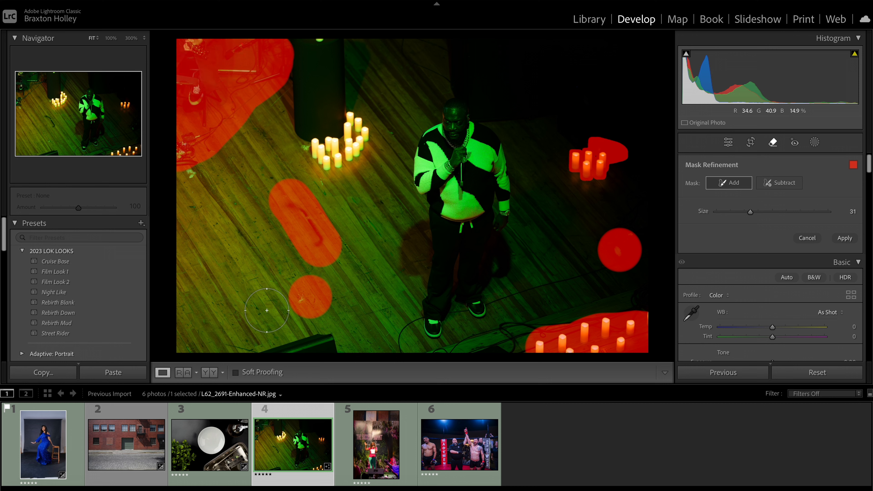
left_click_drag(329, 346, 227, 359)
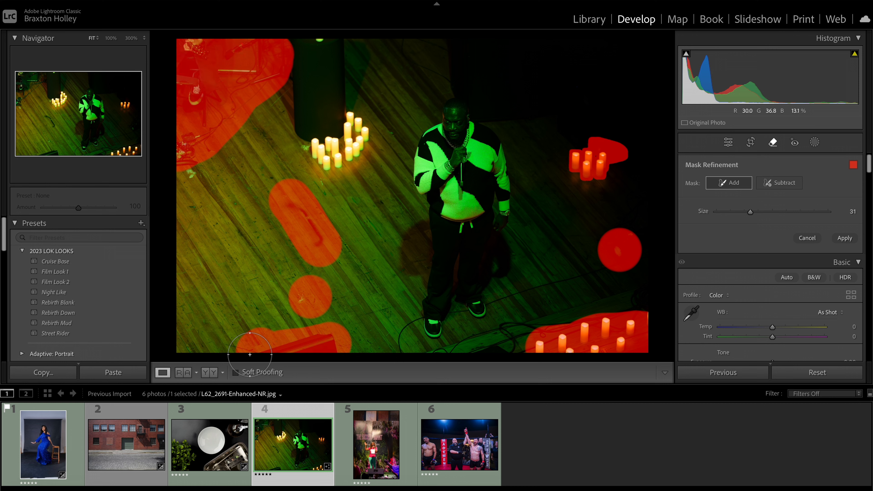
left_click_drag(483, 347, 503, 342)
left_click_drag(452, 358, 433, 351)
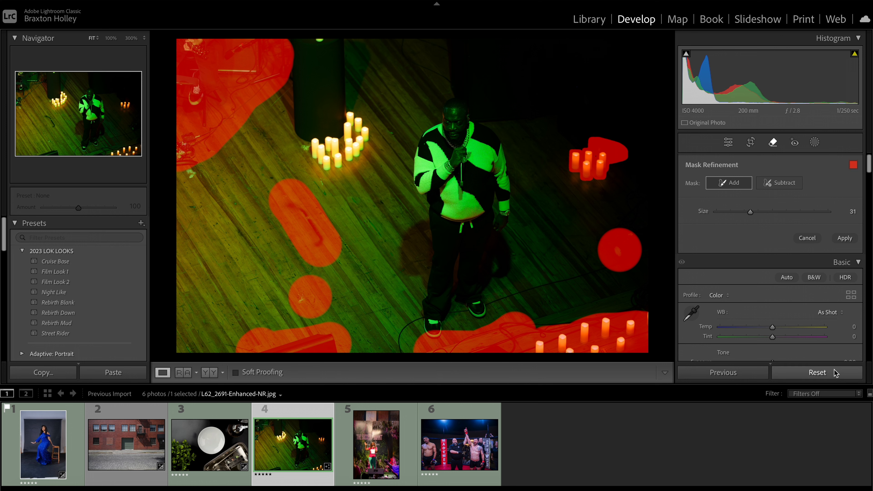
left_click(843, 238)
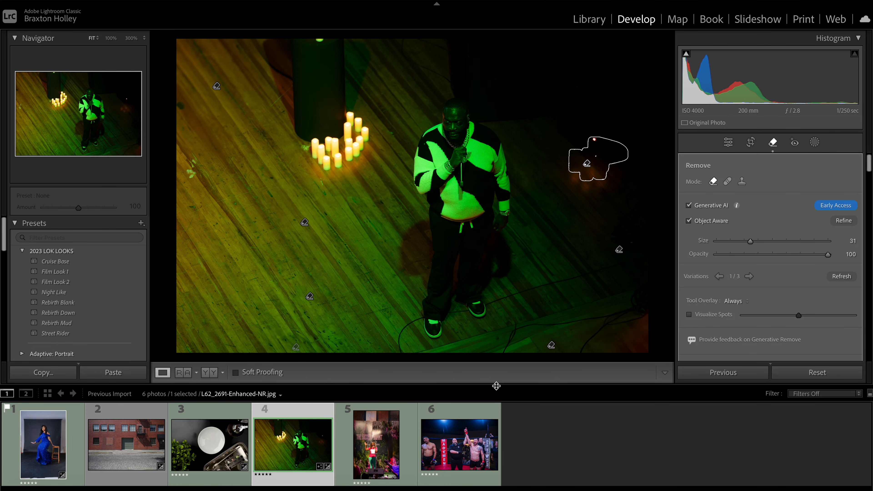
Step: On photo L62_3167.jpg, generatively remove the wall panels above the floral backdrop and close the Remove tool
left_click(347, 443)
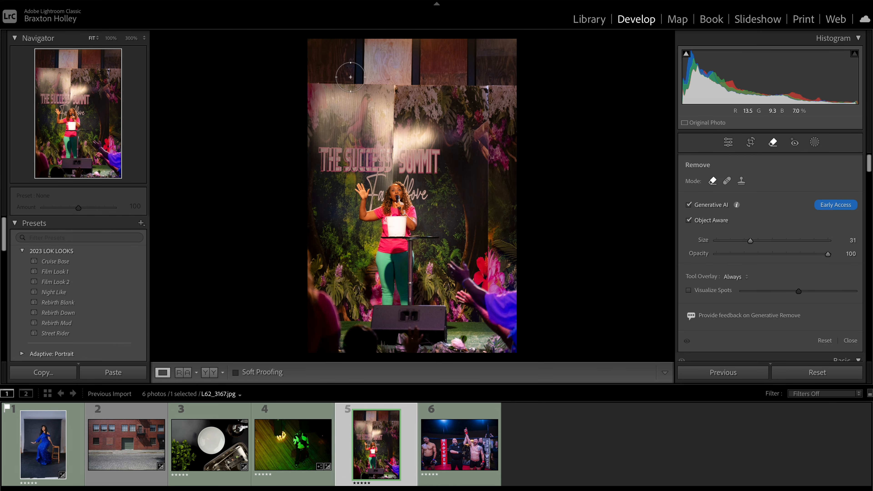
mouse_move(494, 76)
left_mouse_down()
mouse_move(338, 73)
mouse_move(306, 57)
mouse_move(320, 42)
mouse_move(520, 54)
mouse_move(521, 64)
mouse_move(442, 37)
mouse_move(519, 67)
mouse_move(522, 81)
mouse_move(374, 76)
mouse_move(504, 84)
mouse_move(306, 84)
left_mouse_up()
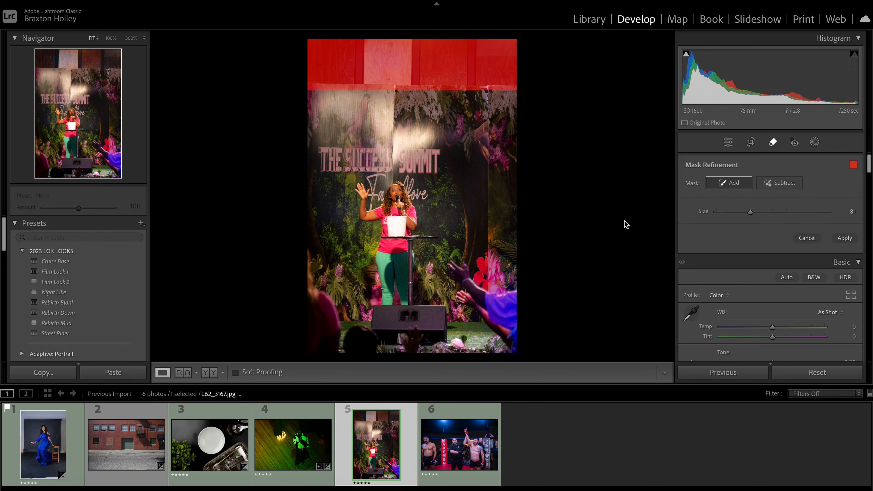
left_click(841, 239)
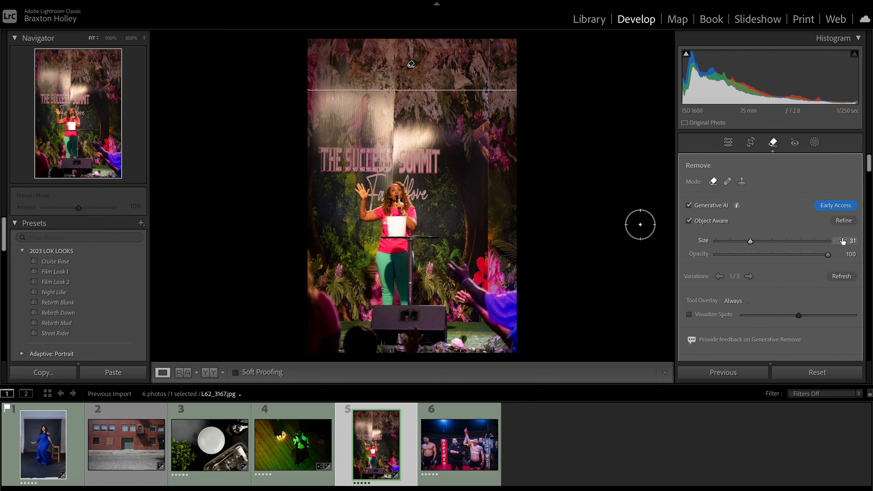
left_click(772, 147)
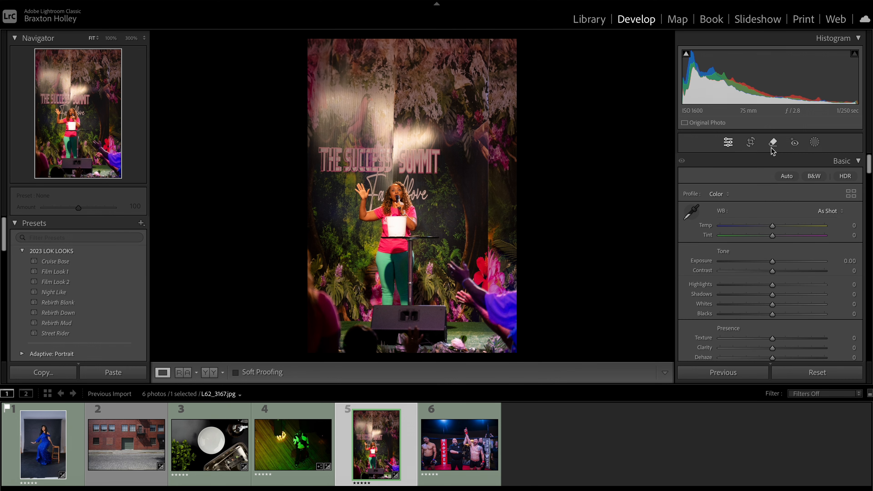
Step: On photo L62_6528.jpg, generatively remove the fighter on the left, the woman at the right edge, and the red MADEMEN banner
key("Right")
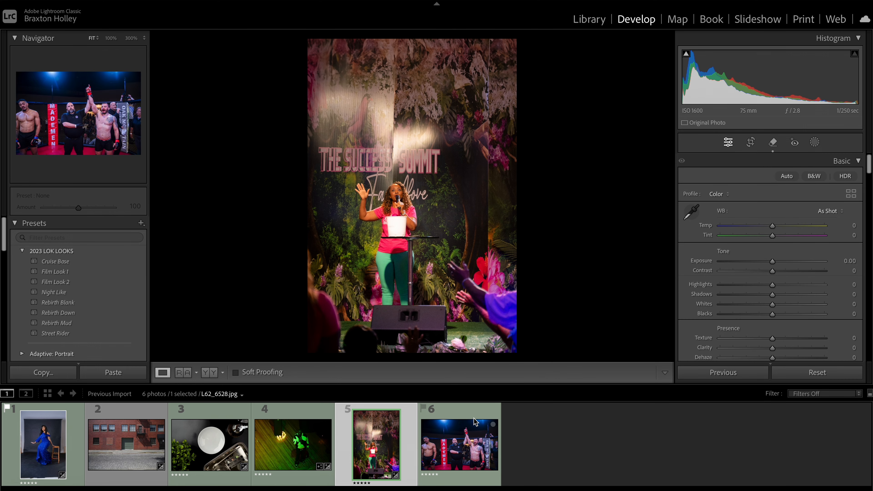
left_click(773, 142)
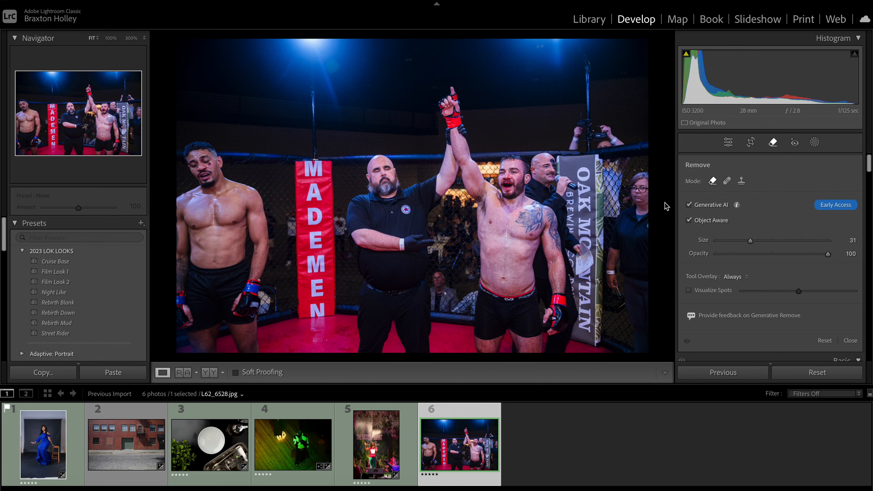
mouse_move(207, 166)
left_mouse_down()
mouse_move(247, 215)
mouse_move(244, 350)
mouse_move(202, 346)
mouse_move(197, 328)
mouse_move(184, 219)
mouse_move(203, 166)
mouse_move(197, 312)
left_mouse_up()
mouse_move(645, 188)
left_mouse_down()
mouse_move(629, 223)
mouse_move(625, 275)
mouse_move(644, 332)
mouse_move(648, 211)
left_mouse_up()
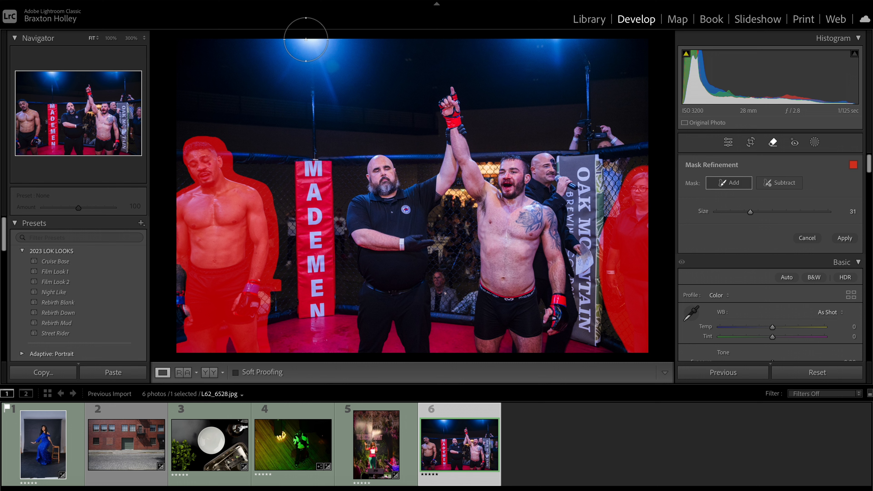
left_click_drag(314, 169, 313, 300)
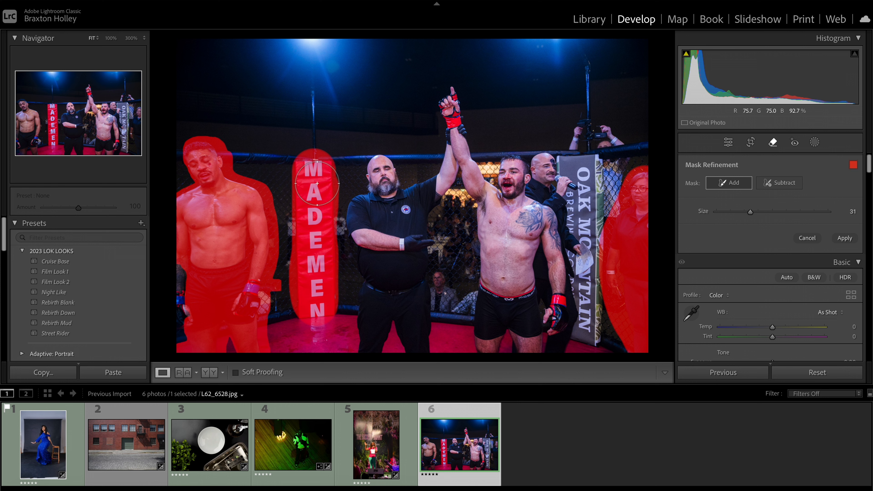
left_click(845, 238)
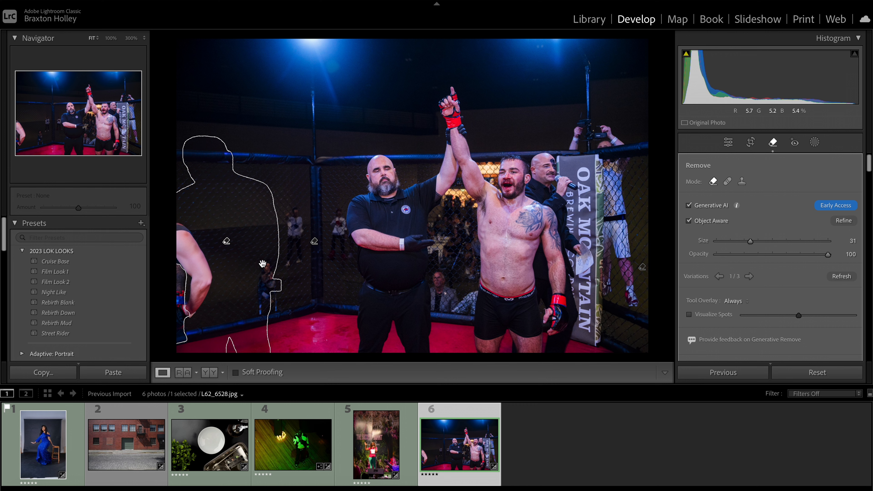
Step: Generatively remove the partial figure at the photo's left edge and the small background people behind the cage fence beside it
mouse_move(287, 265)
left_mouse_down()
mouse_move(206, 276)
mouse_move(180, 236)
mouse_move(183, 323)
left_mouse_up()
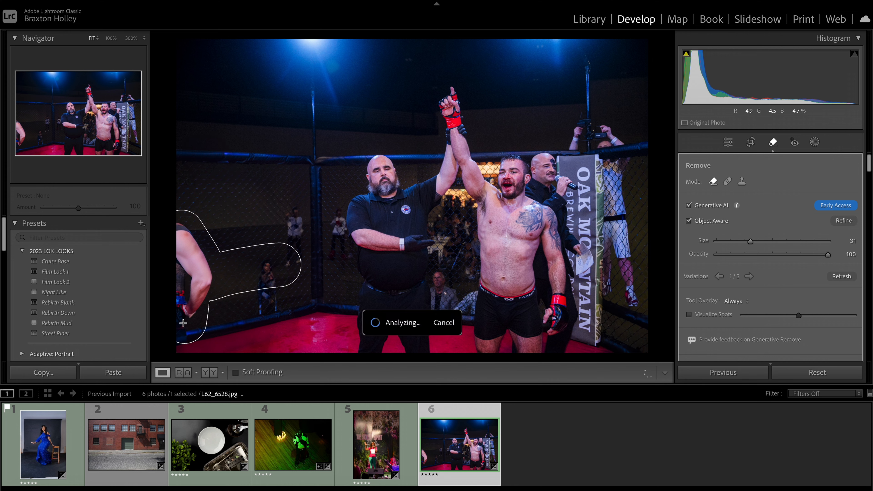
mouse_move(271, 272)
left_mouse_down()
mouse_move(262, 295)
mouse_move(283, 221)
mouse_move(278, 254)
left_mouse_up()
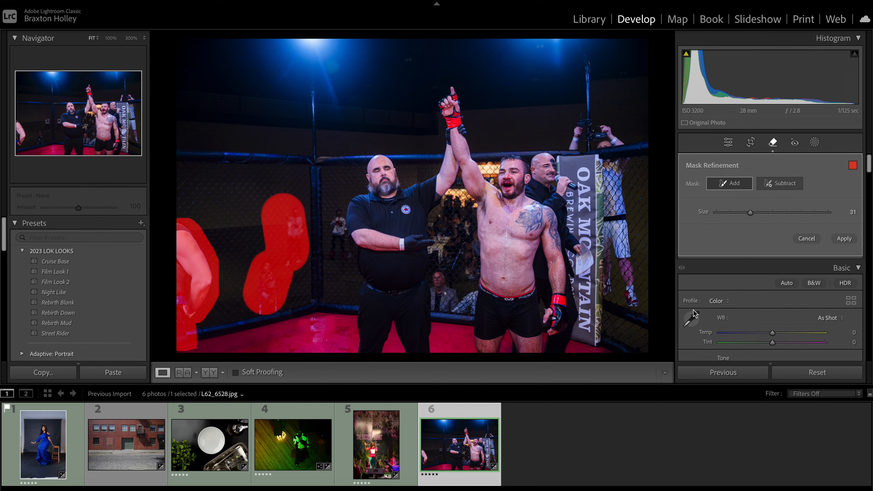
left_click(844, 239)
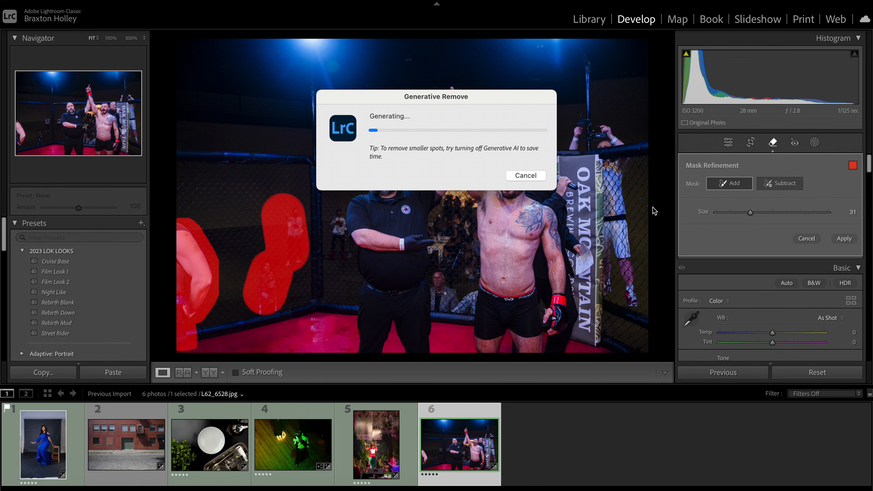